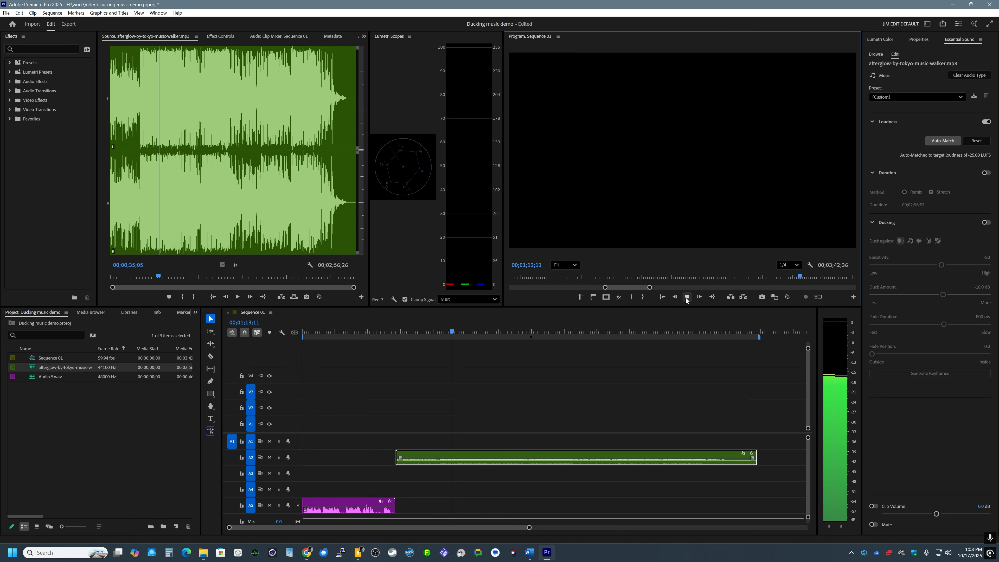
# Stop playback and move the music clip to the start of the sequence so that it overlaps the voice clip.
pyautogui.click(687, 297)
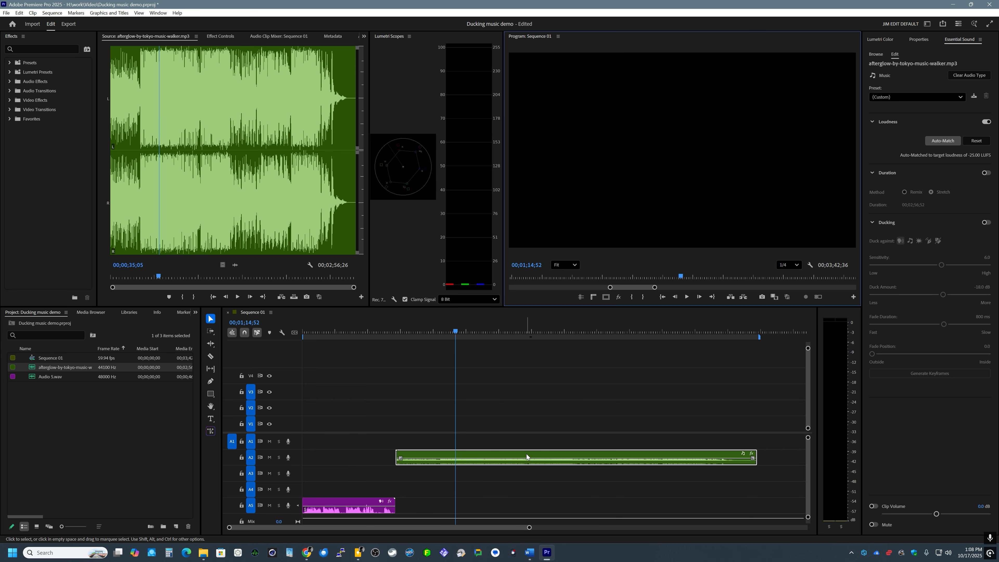
pyautogui.moveTo(541, 457); pyautogui.dragTo(436, 458)
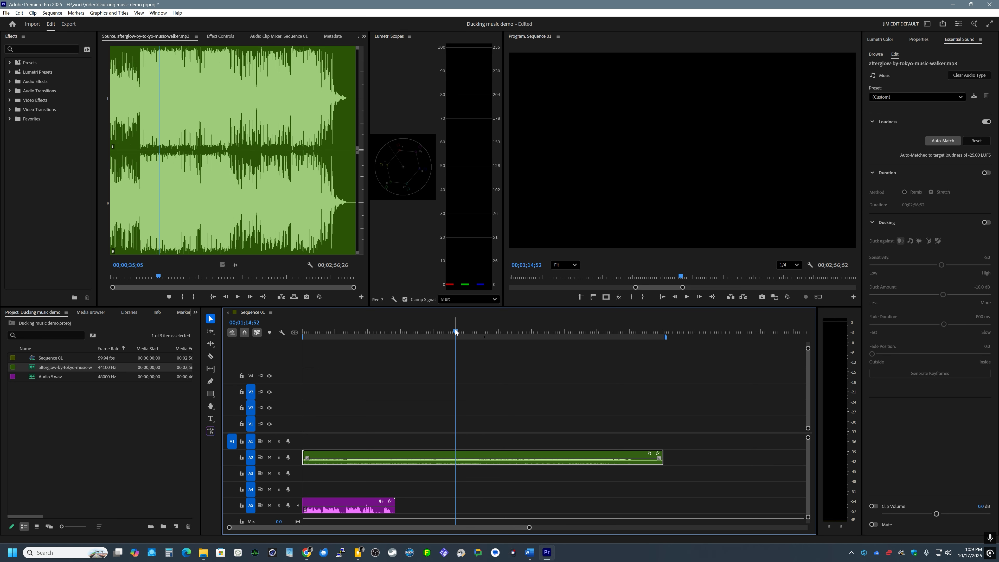
pyautogui.moveTo(455, 332); pyautogui.dragTo(428, 331)
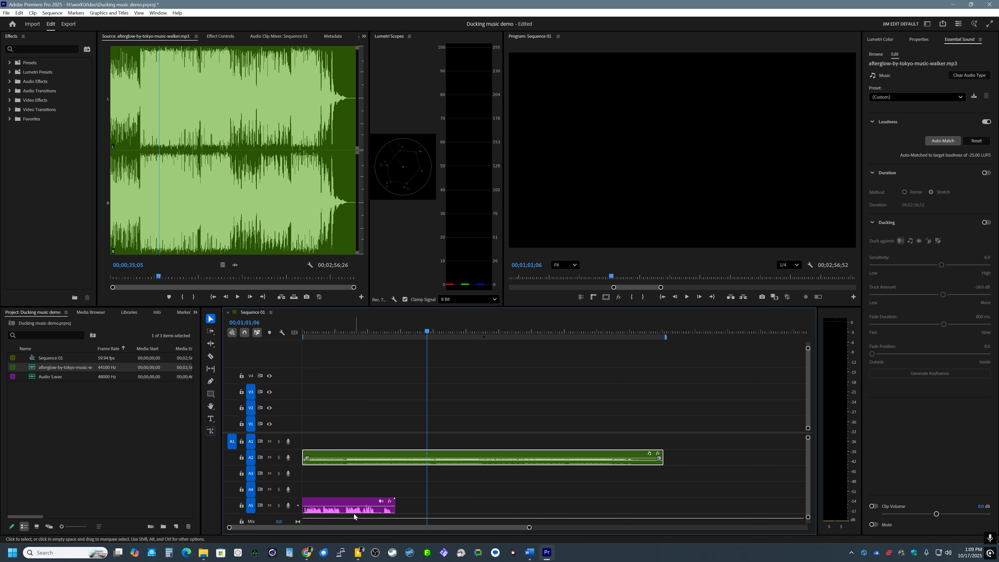
# Play a short stretch of the sequence where the music and voice clips overlap to hear their balance.
pyautogui.click(345, 503)
pyautogui.click(361, 452)
pyautogui.click(352, 331)
pyautogui.press('space')
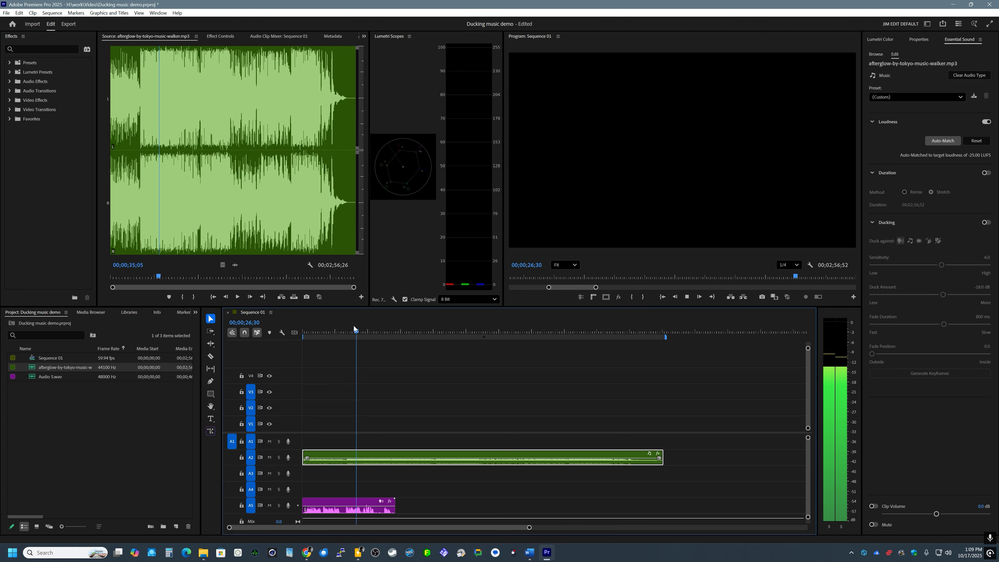
pyautogui.press('space')
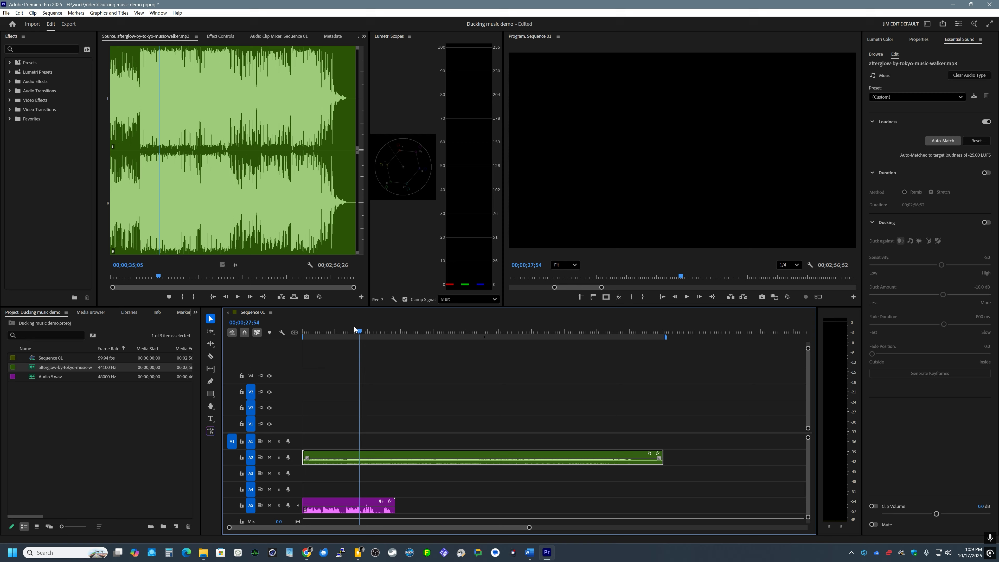
# Enable Ducking against dialogue for the music clip and expand its audio track to see the waveform.
pyautogui.click(986, 222)
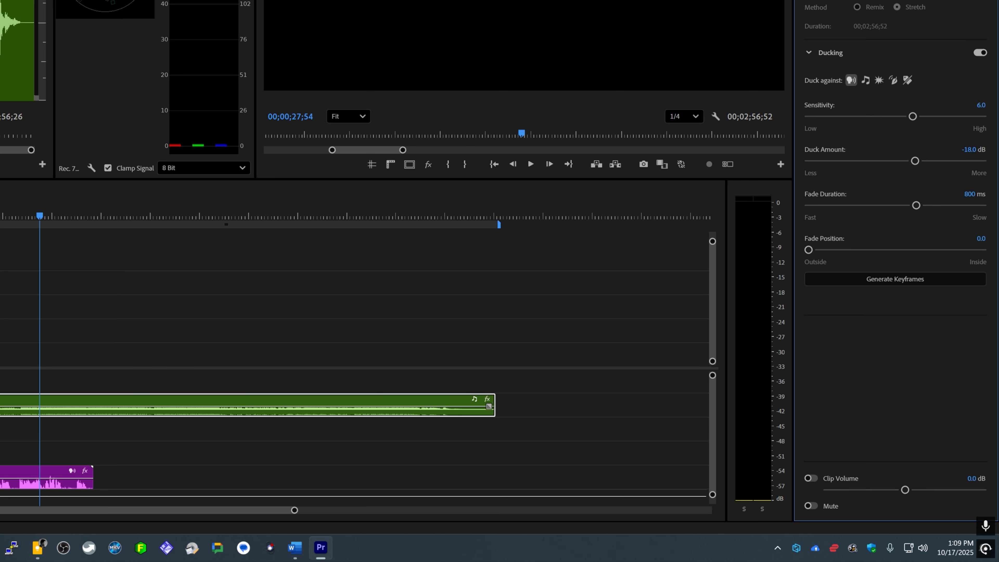
pyautogui.doubleClick(0, 405)
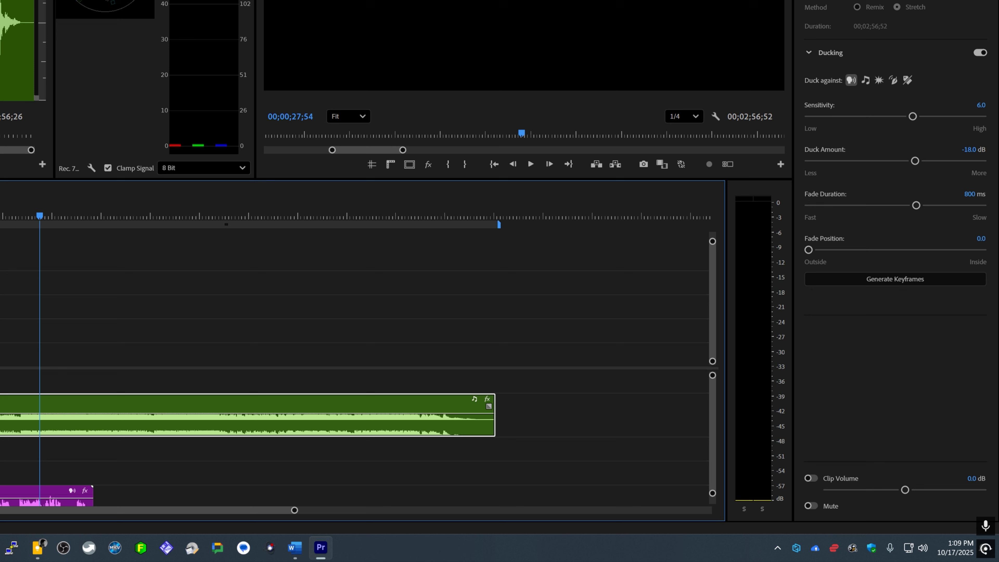
# Delete all empty audio tracks from the sequence.
pyautogui.rightClick(3, 260)
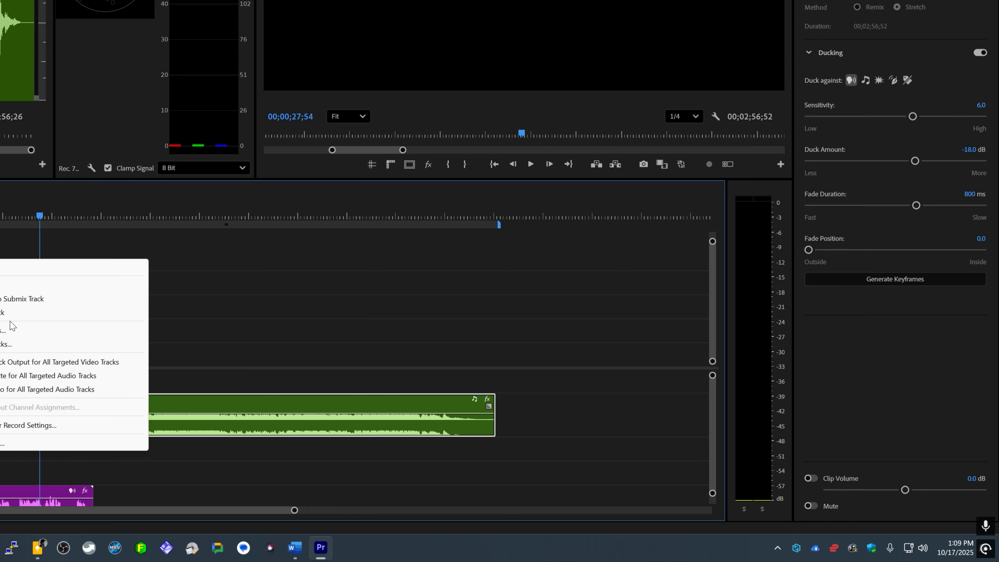
pyautogui.click(11, 346)
pyautogui.click(219, 77)
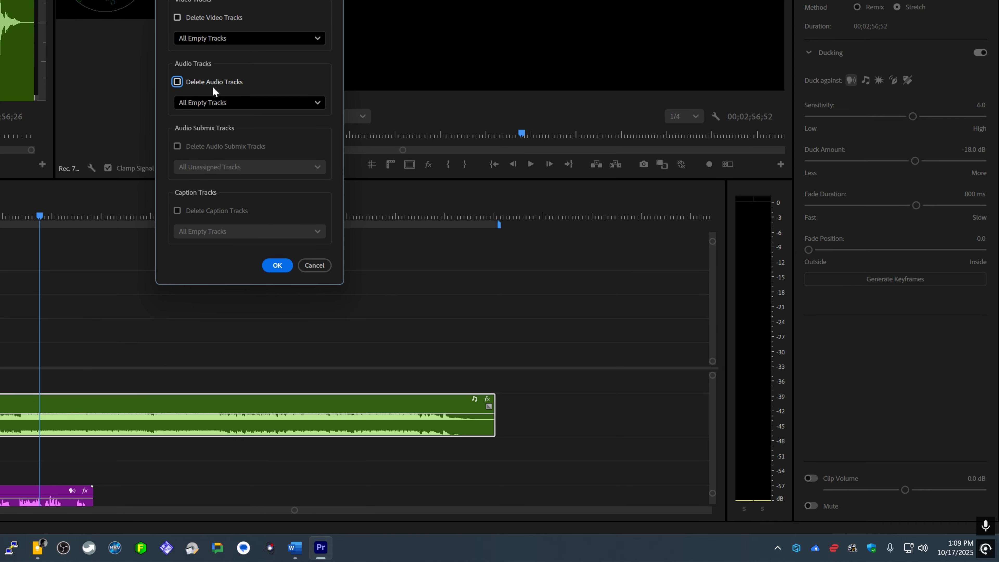
pyautogui.click(177, 81)
pyautogui.click(278, 264)
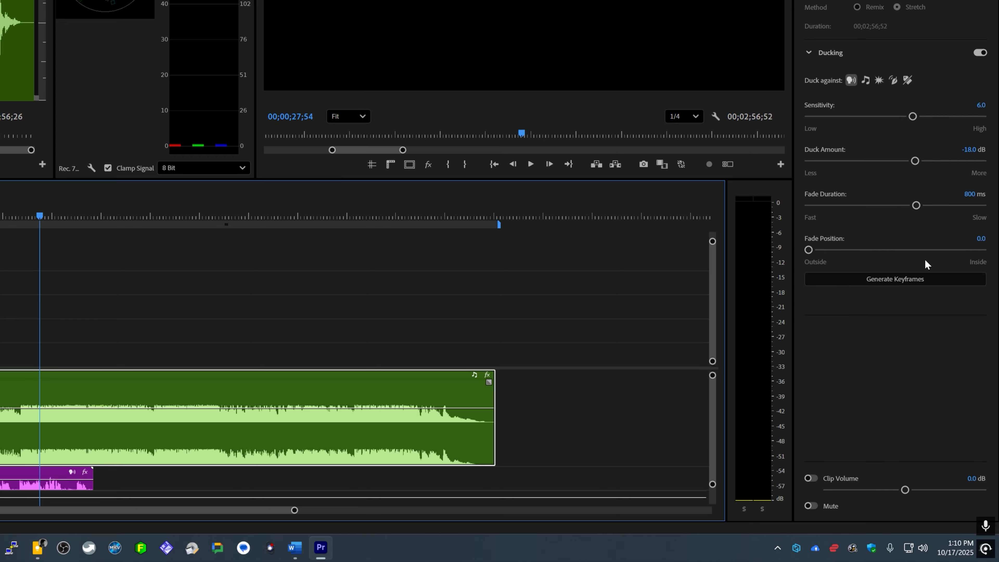
# Generate the ducking keyframes on the music clip and play the sequence through the voice section.
pyautogui.click(895, 278)
pyautogui.press('space')
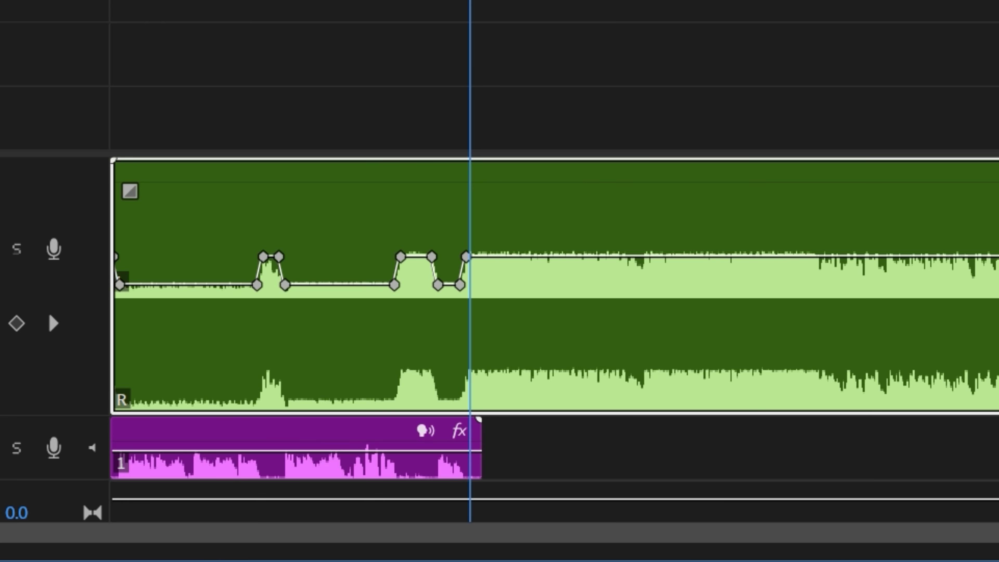
pyautogui.press('space')
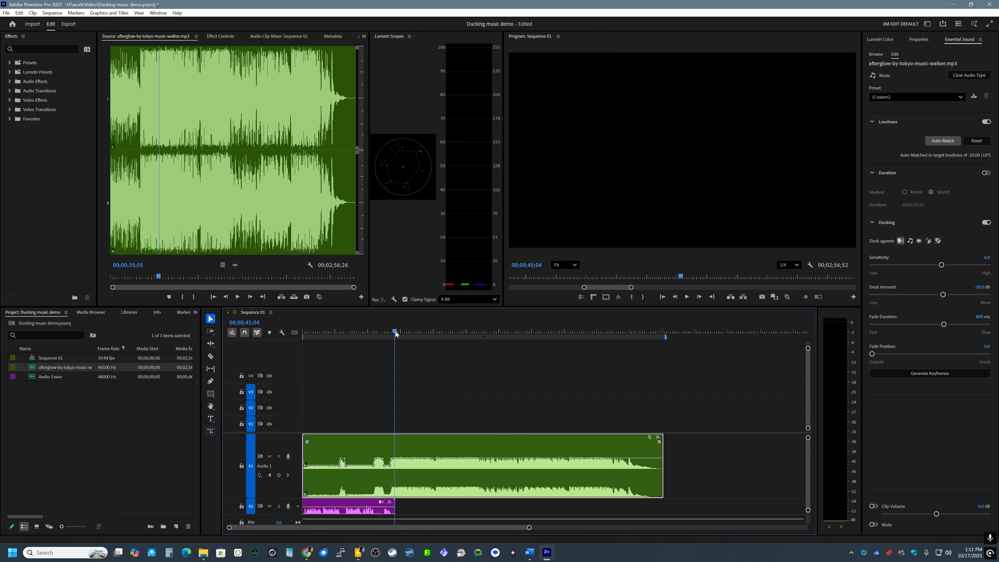
# Try ducking sensitivities of 10.0 and 0.6 on the music clip, regenerating the keyframes after each change.
pyautogui.moveTo(395, 334); pyautogui.dragTo(365, 333)
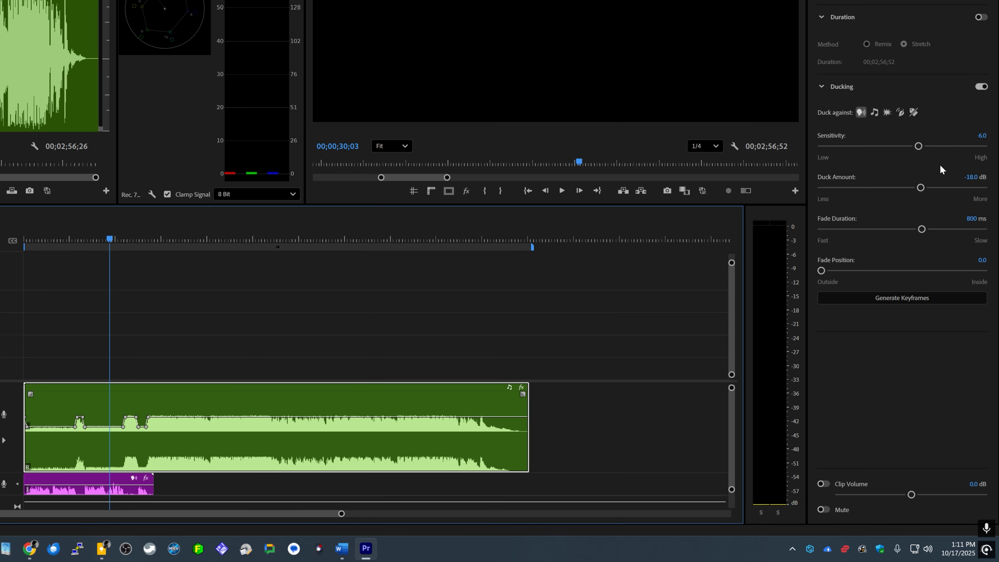
pyautogui.moveTo(922, 148); pyautogui.dragTo(983, 146)
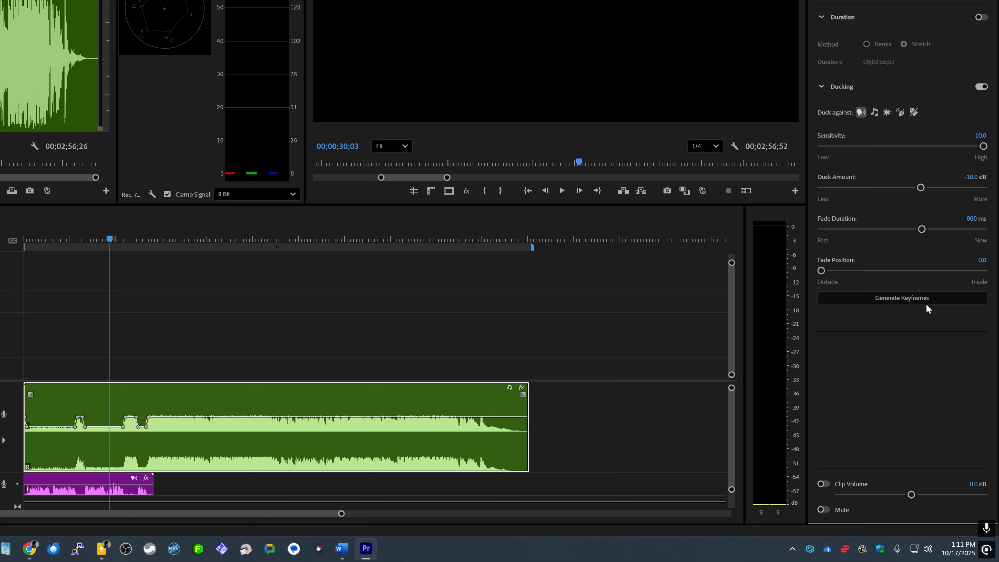
pyautogui.click(904, 298)
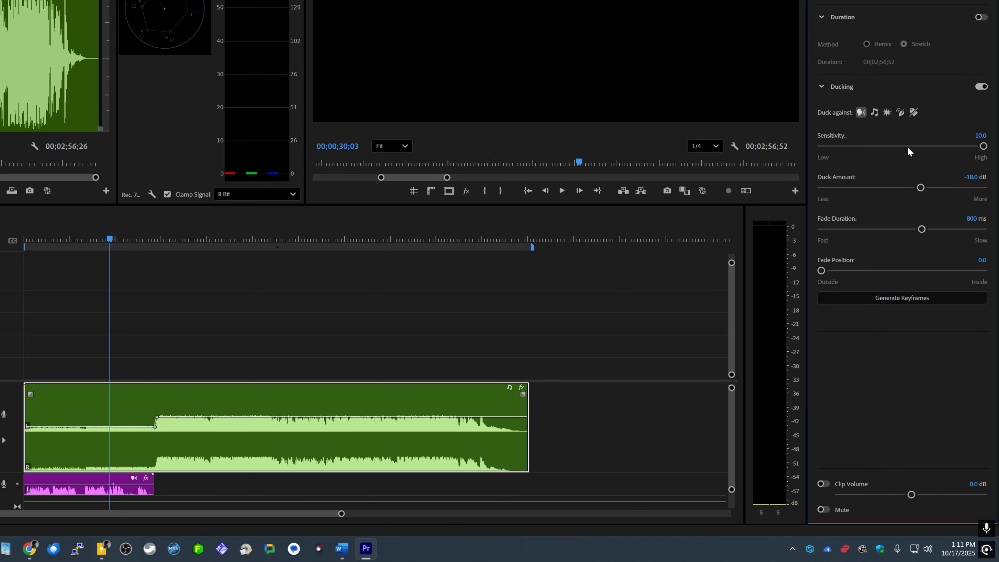
pyautogui.moveTo(984, 146); pyautogui.dragTo(843, 154)
pyautogui.click(902, 297)
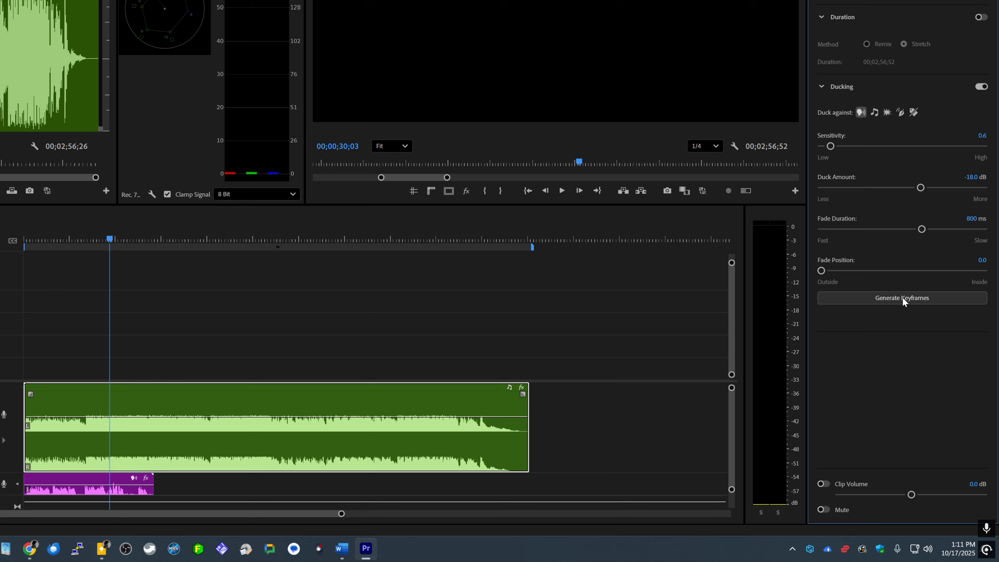
# Set the ducking sensitivity to 2.4, regenerate the keyframes and play the music clip from about 20 seconds.
pyautogui.click(861, 146)
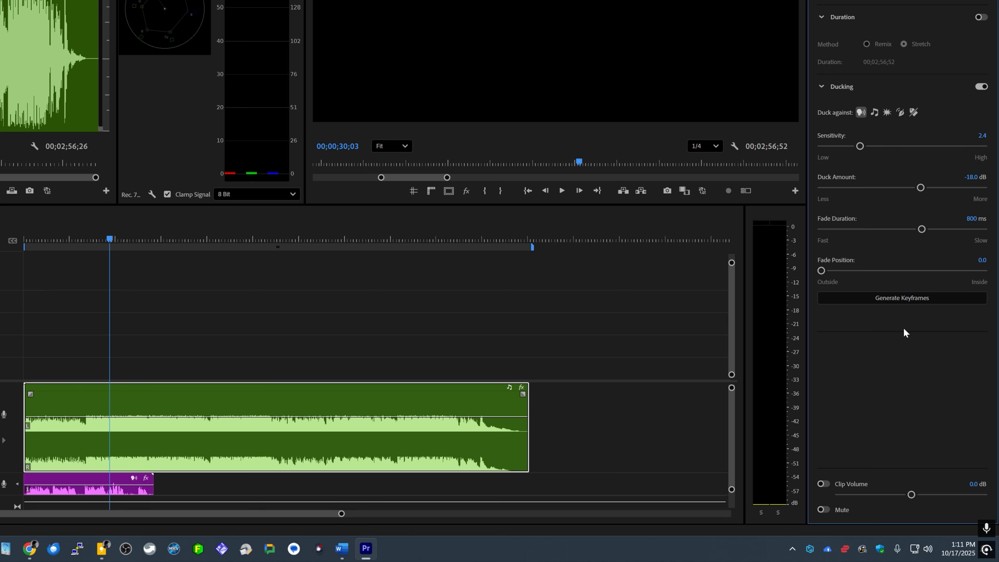
pyautogui.click(893, 300)
pyautogui.click(80, 240)
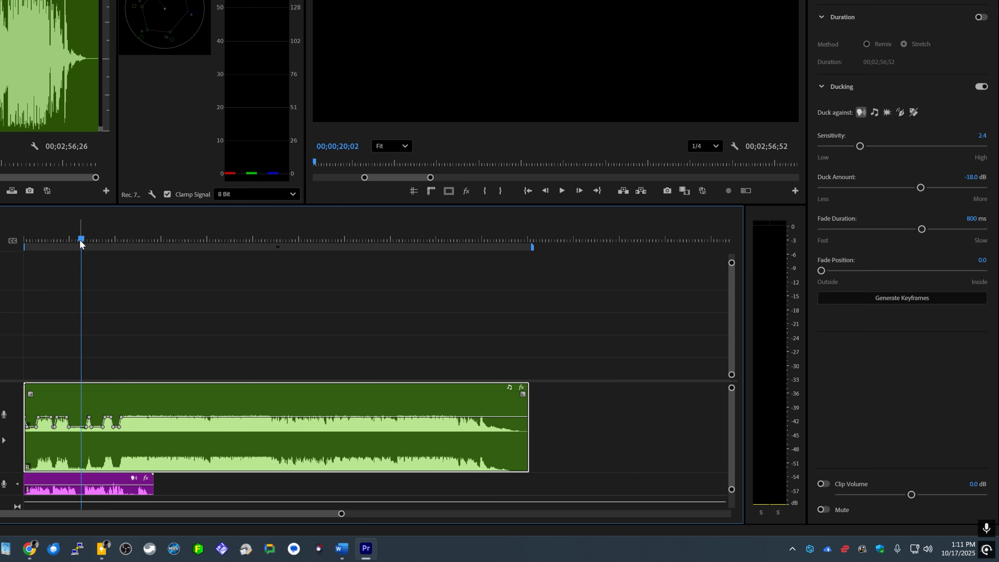
pyautogui.press('space')
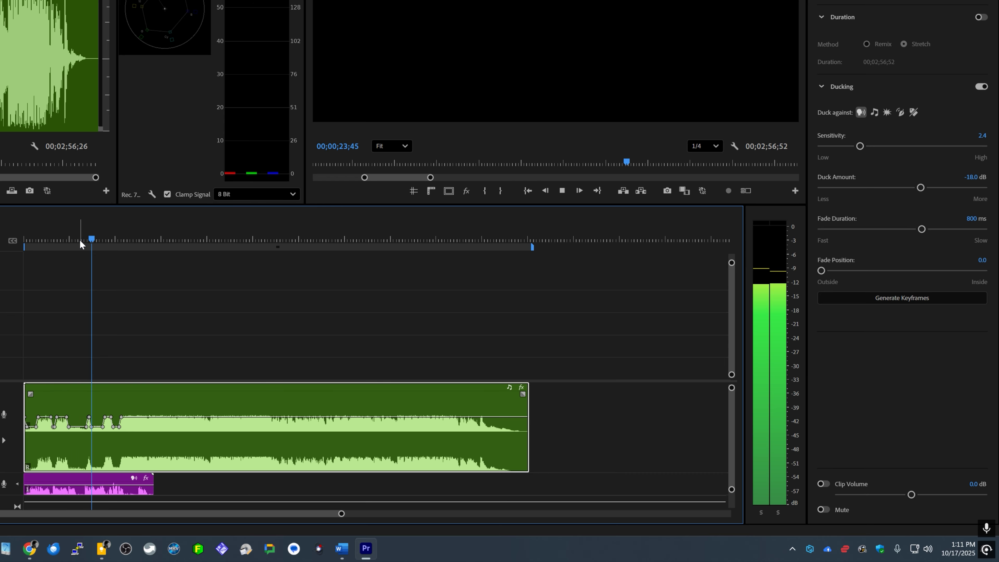
pyautogui.press('space')
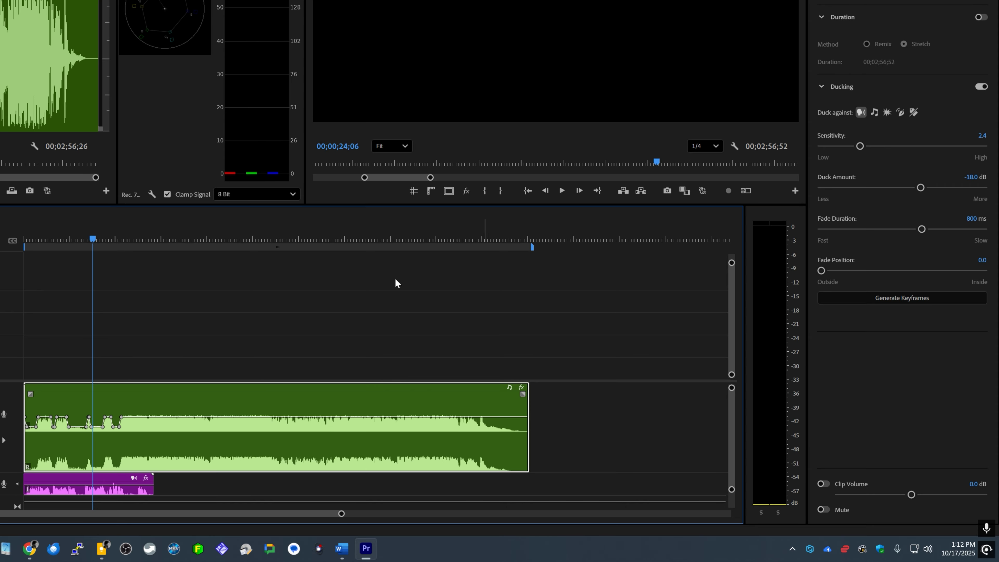
# Set the ducking sensitivity to 4.4, regenerate the keyframes and play the sequence through the middle of the voice clip.
pyautogui.moveTo(859, 146); pyautogui.dragTo(867, 146)
pyautogui.moveTo(867, 146); pyautogui.dragTo(892, 146)
pyautogui.click(902, 298)
pyautogui.click(72, 240)
pyautogui.press('space')
pyautogui.press('space')
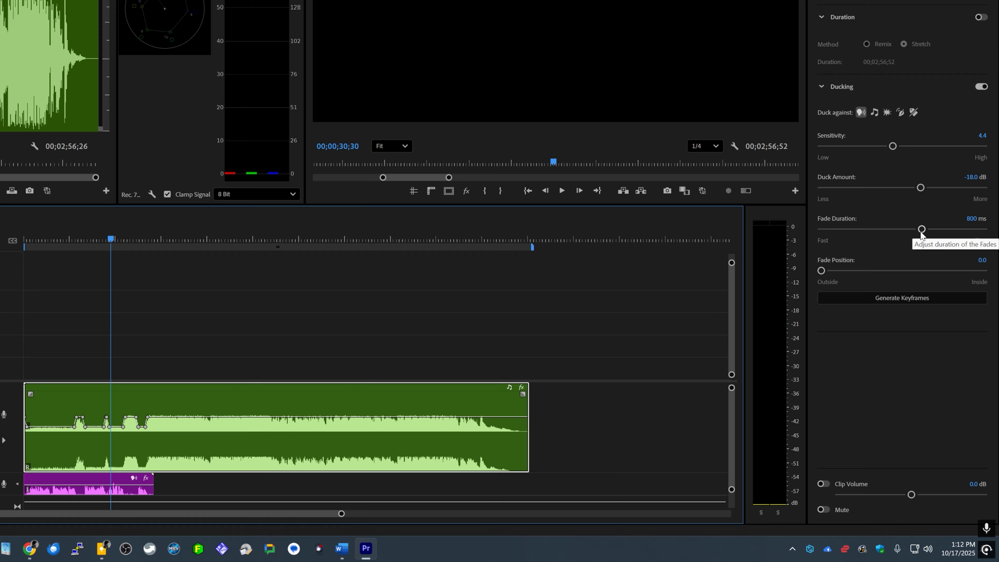
# Try ducking fade durations of 1585 ms and about 132 ms, regenerating the music clip's keyframes each time.
pyautogui.moveTo(920, 229); pyautogui.dragTo(963, 229)
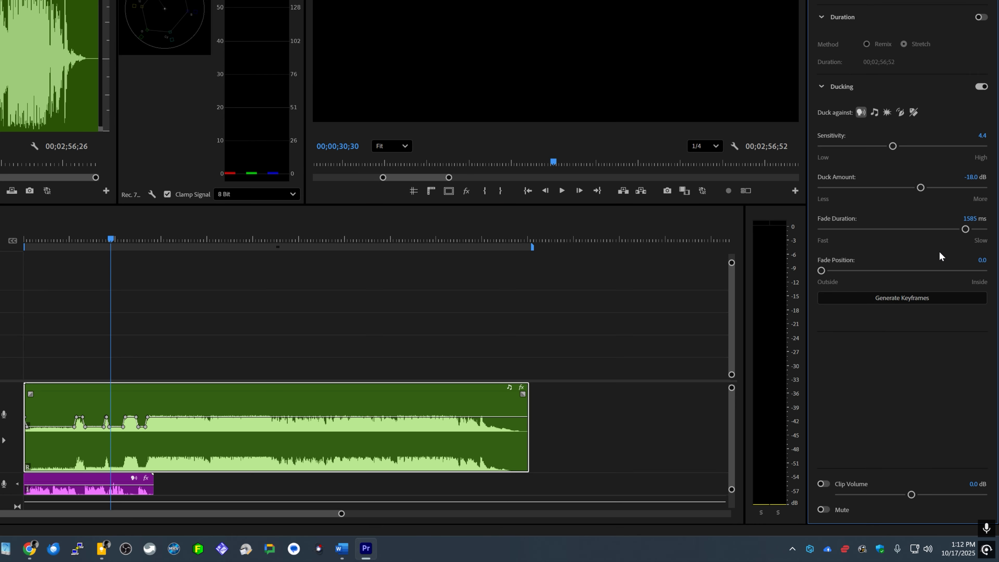
pyautogui.click(906, 298)
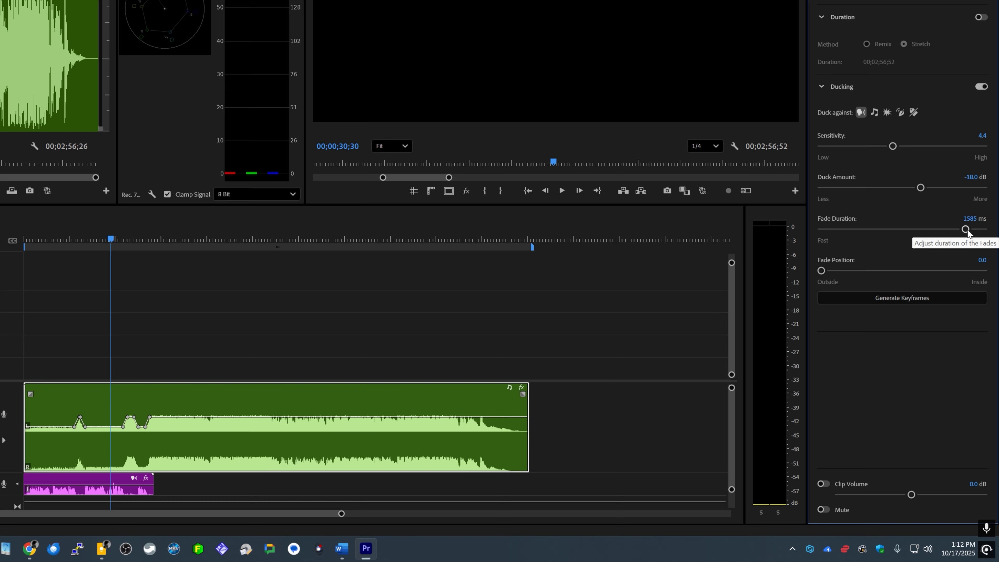
pyautogui.moveTo(966, 230); pyautogui.dragTo(921, 230)
pyautogui.moveTo(856, 235); pyautogui.dragTo(853, 235)
pyautogui.click(907, 290)
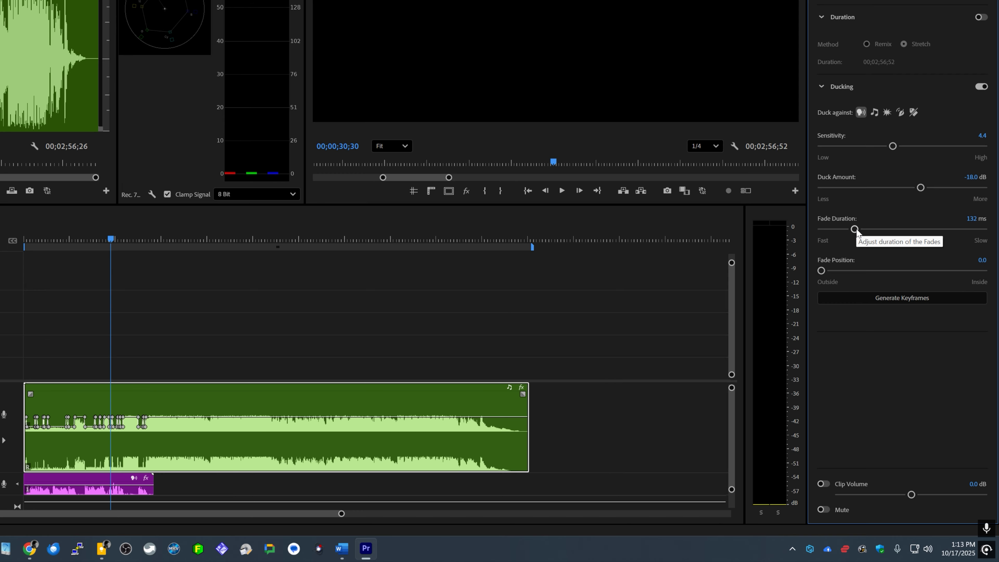
# Set the ducking fade duration to 800 ms and the sensitivity to 6.0, regenerating the music clip's keyframes.
pyautogui.moveTo(854, 229); pyautogui.dragTo(921, 230)
pyautogui.click(902, 298)
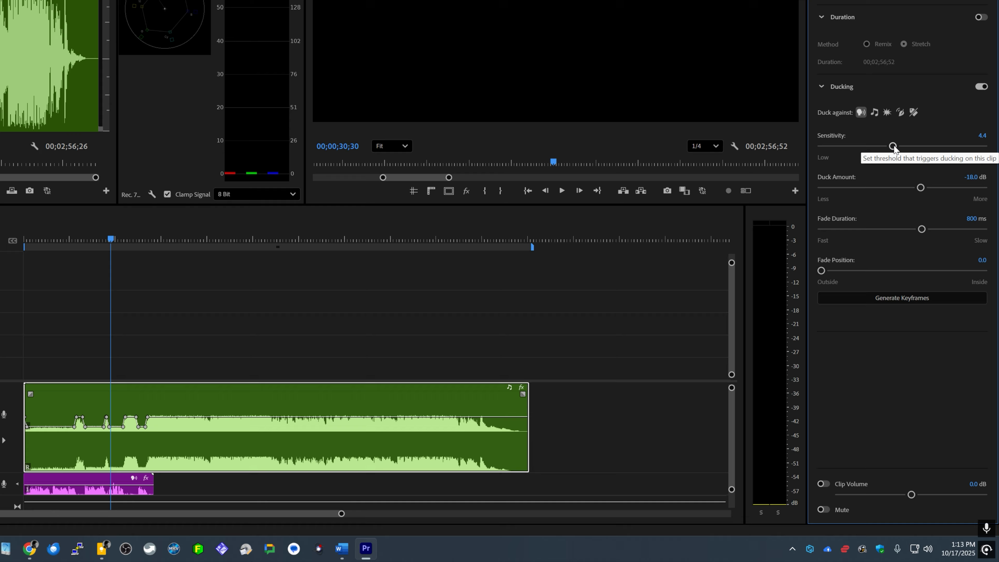
pyautogui.moveTo(894, 146); pyautogui.dragTo(893, 146)
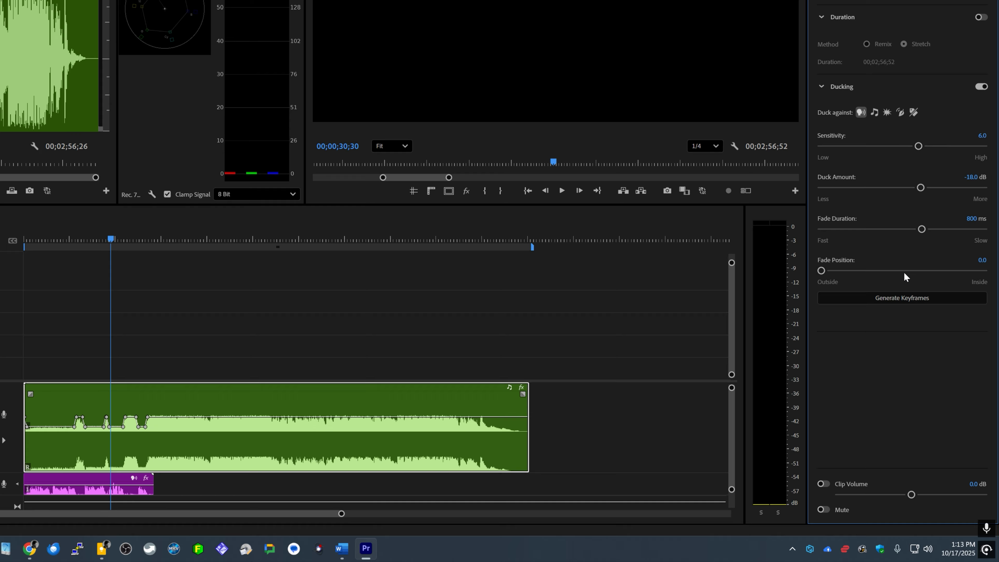
pyautogui.click(892, 298)
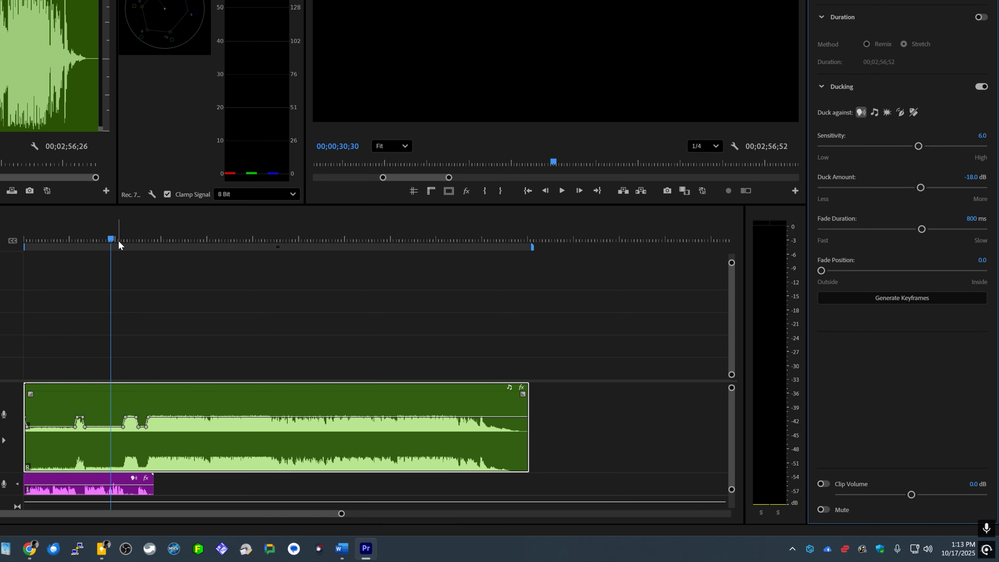